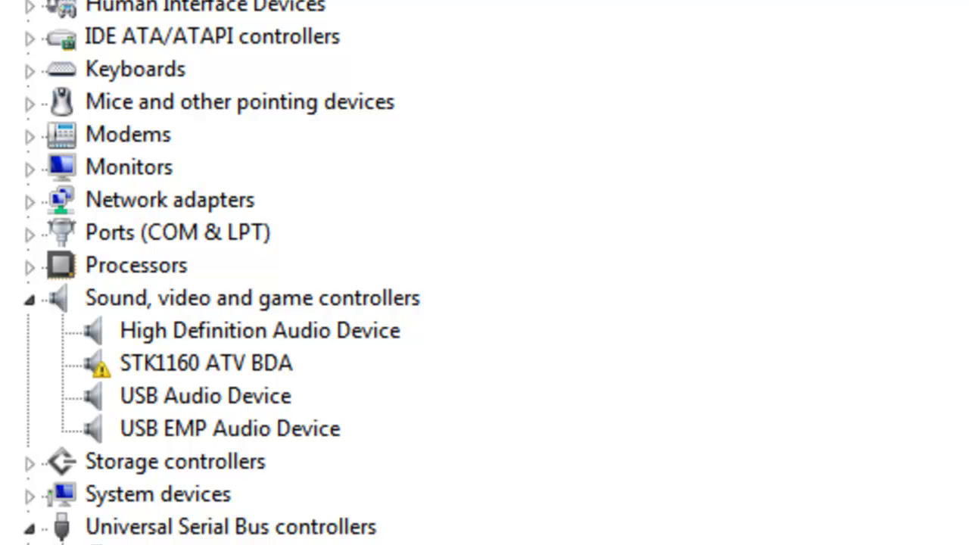
# - Start a manual driver update for the STK1160 ATV BDA device and bring up the list of drivers on the computer
pyautogui.click(28, 526)
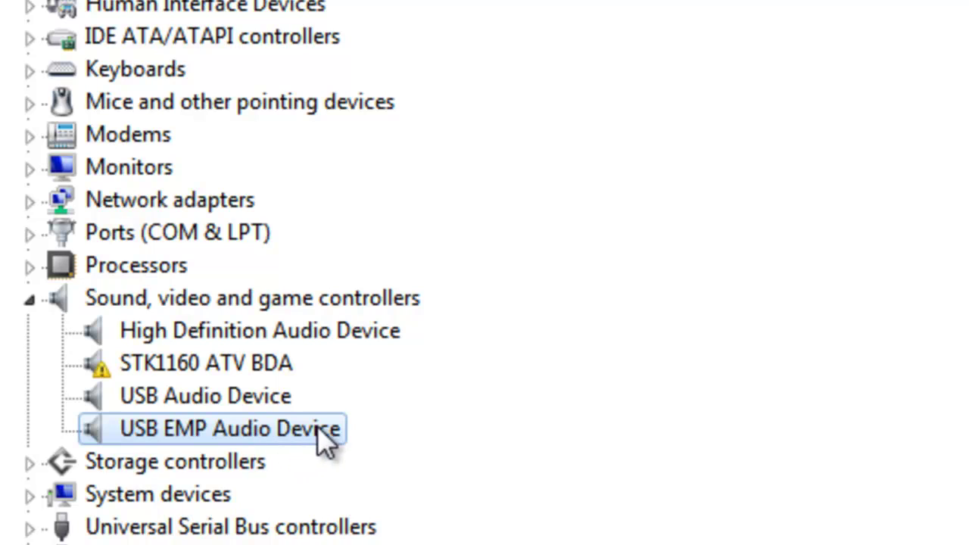
pyautogui.click(154, 396)
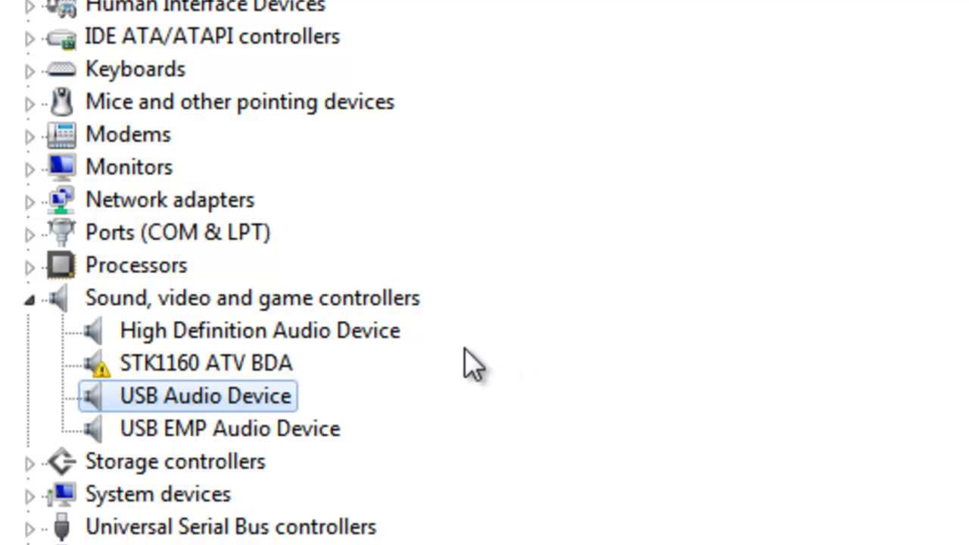
pyautogui.rightClick(271, 363)
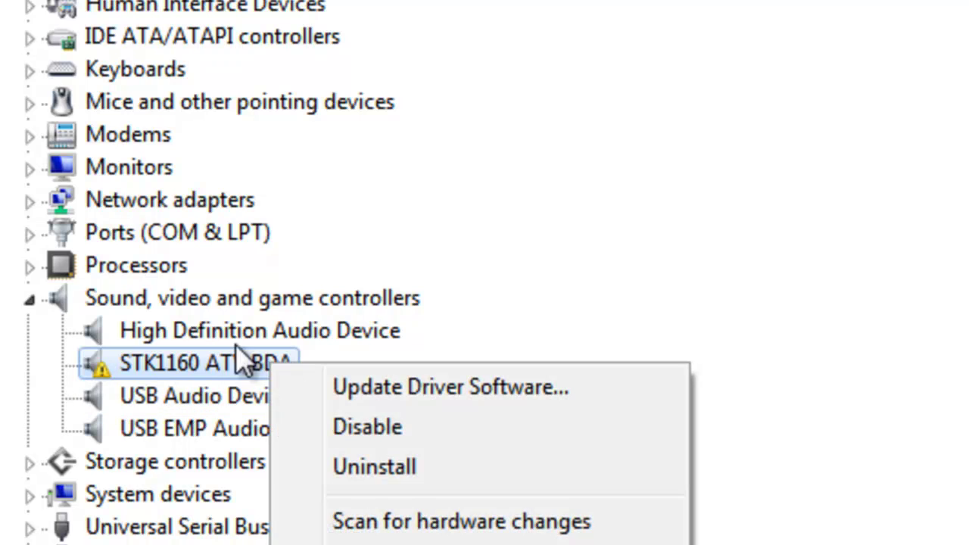
pyautogui.click(312, 386)
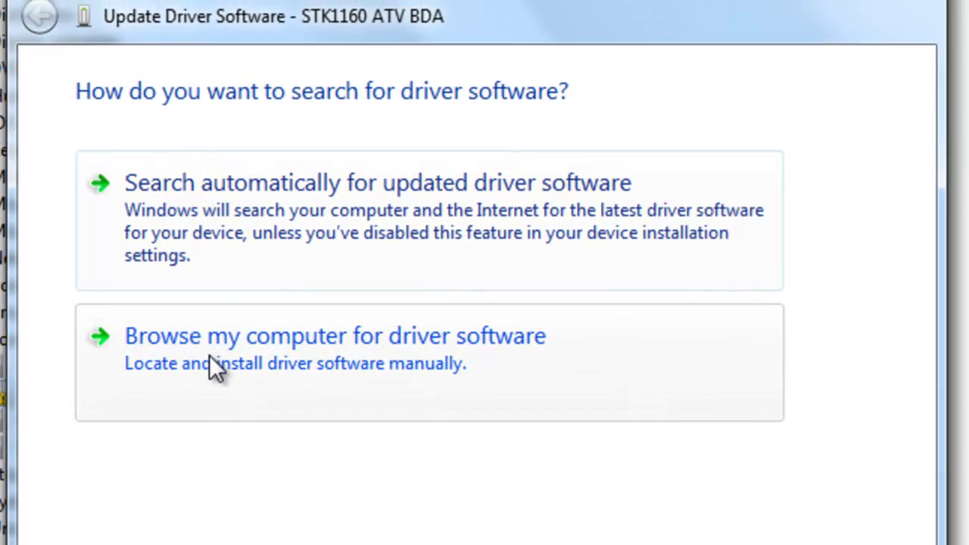
pyautogui.click(213, 358)
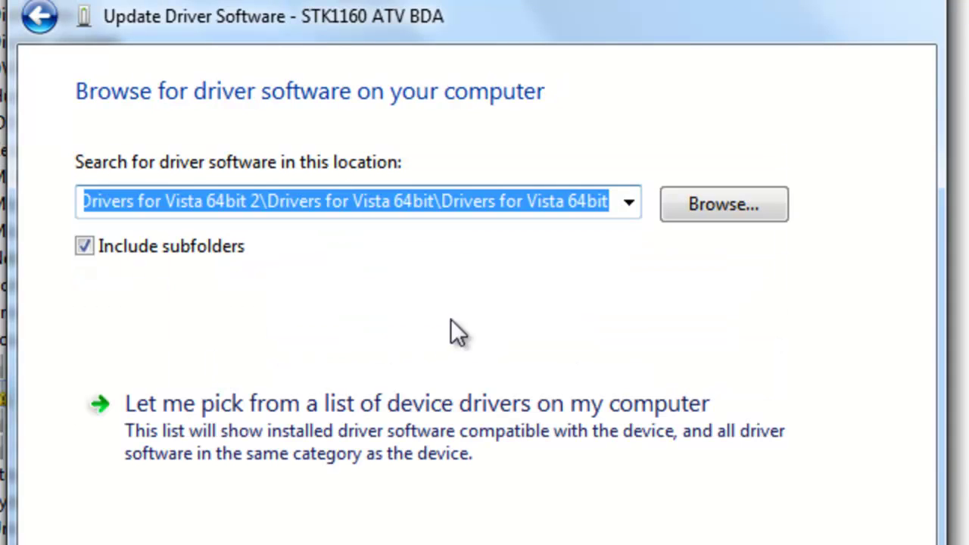
pyautogui.click(398, 195)
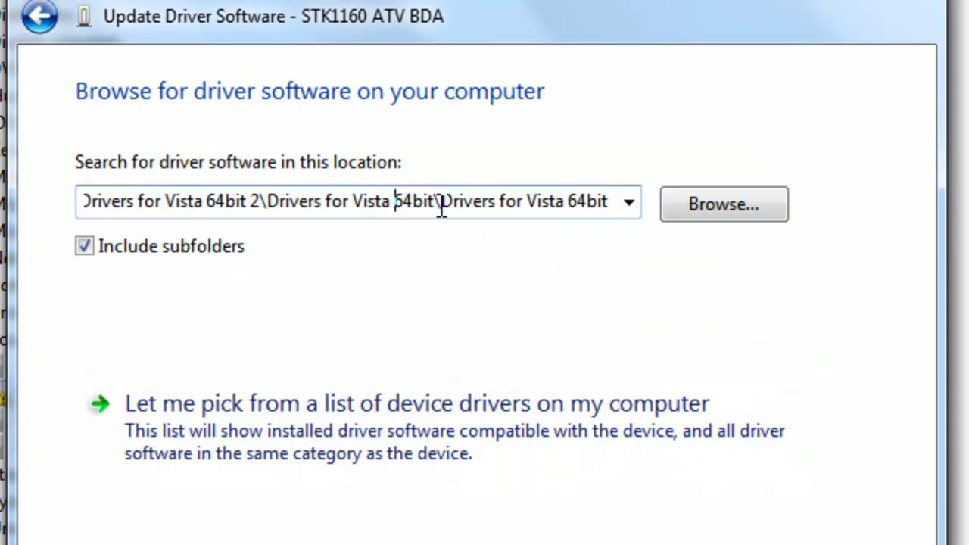
pyautogui.moveTo(475, 202); pyautogui.dragTo(499, 201)
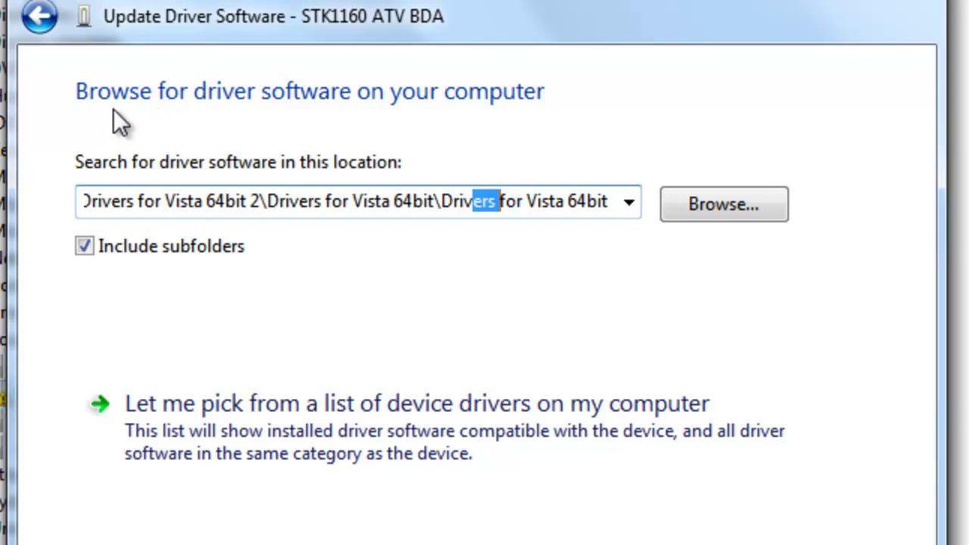
pyautogui.click(558, 200)
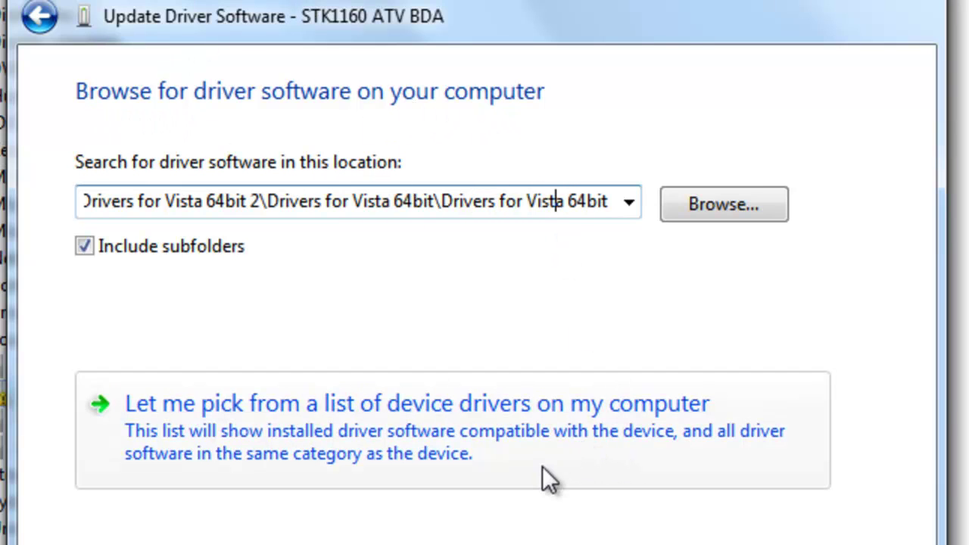
pyautogui.click(391, 433)
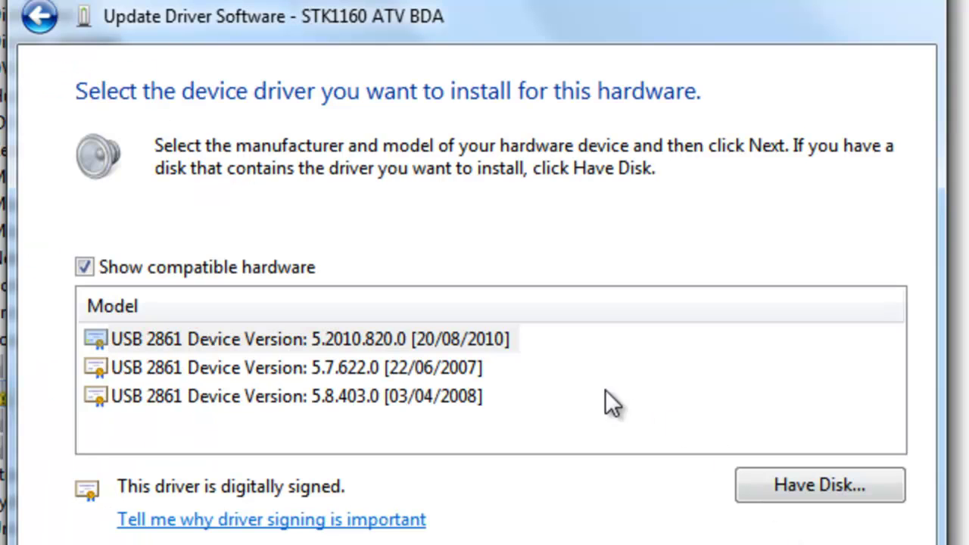
# - Load STK1160.inf from the Drivers for Vista 64bit folder as the STK1160 ATV BDA driver, and cancel the unsigned driver installation
pyautogui.click(811, 485)
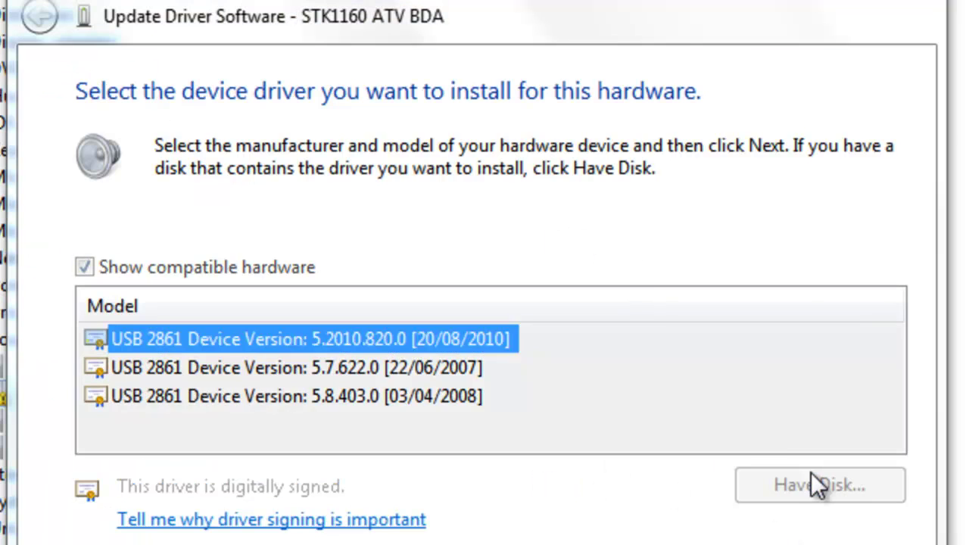
pyautogui.click(723, 431)
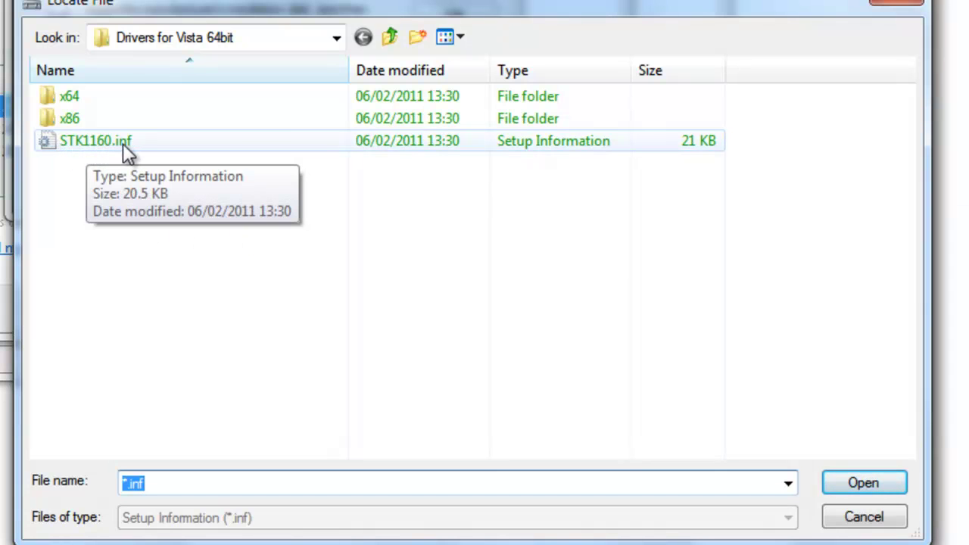
pyautogui.doubleClick(119, 143)
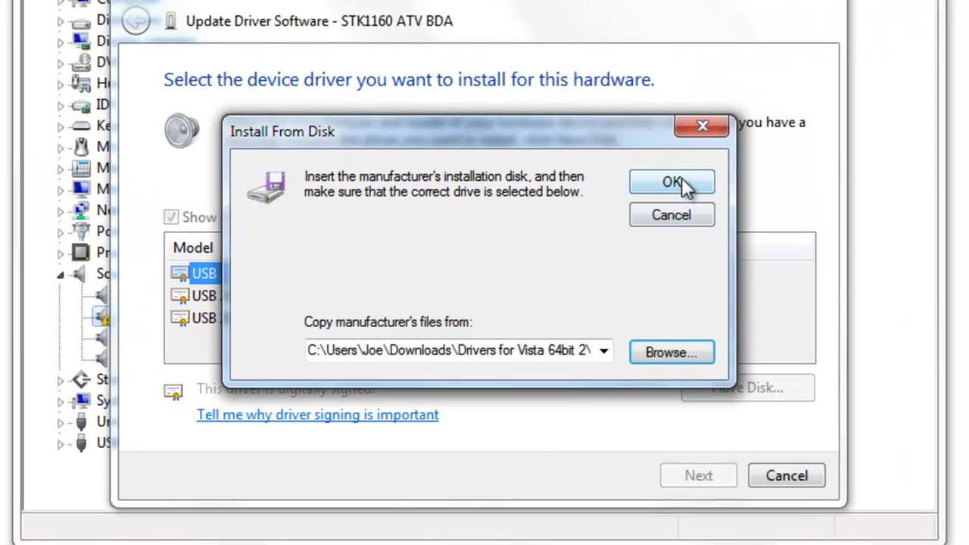
pyautogui.click(454, 15)
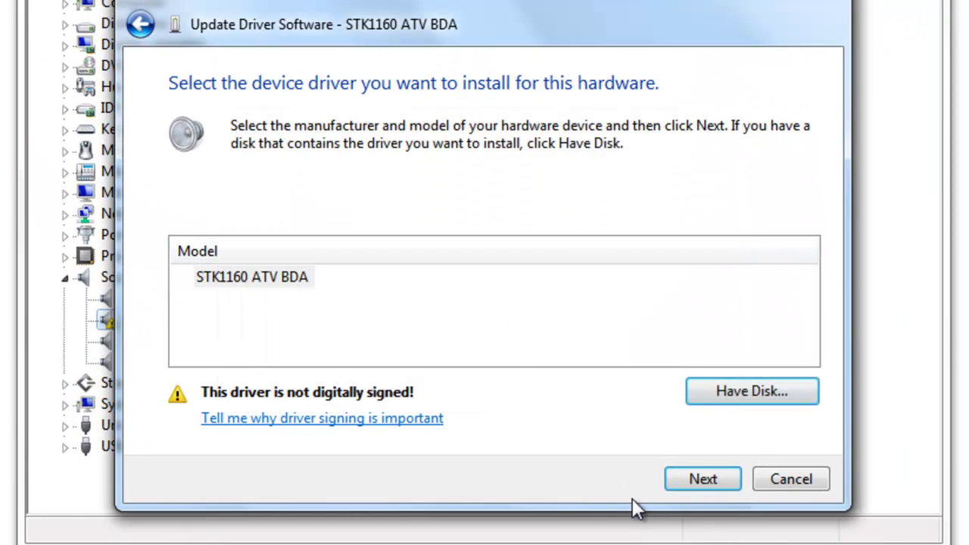
pyautogui.click(684, 484)
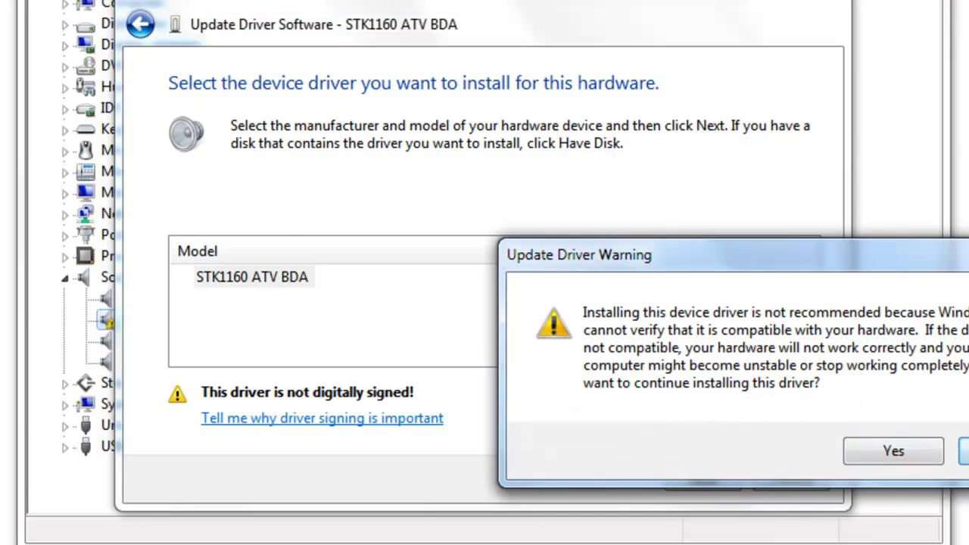
pyautogui.press('Return')
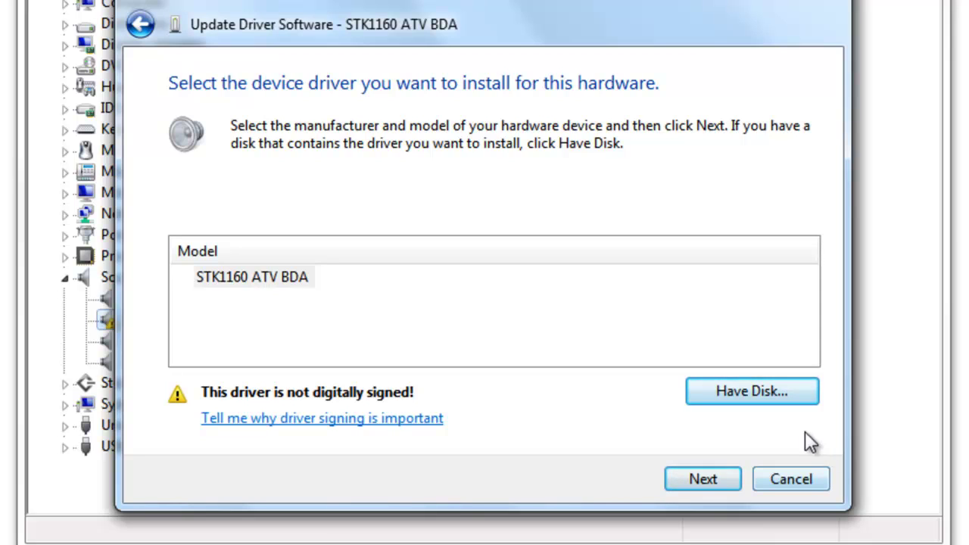
pyautogui.click(810, 475)
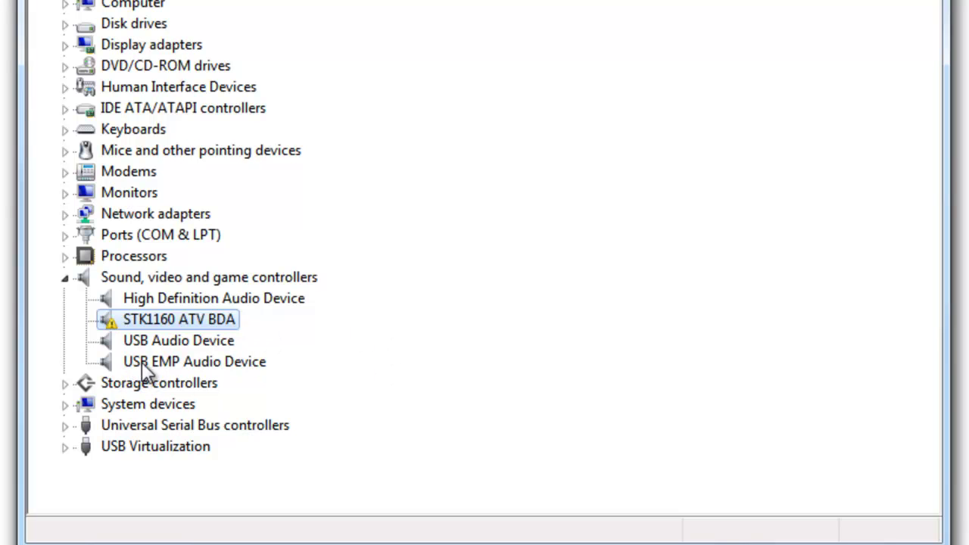
# - Update the USB EMP Audio Device's driver manually, choosing USB Audio Device from the list of compatible drivers on the computer
pyautogui.rightClick(233, 360)
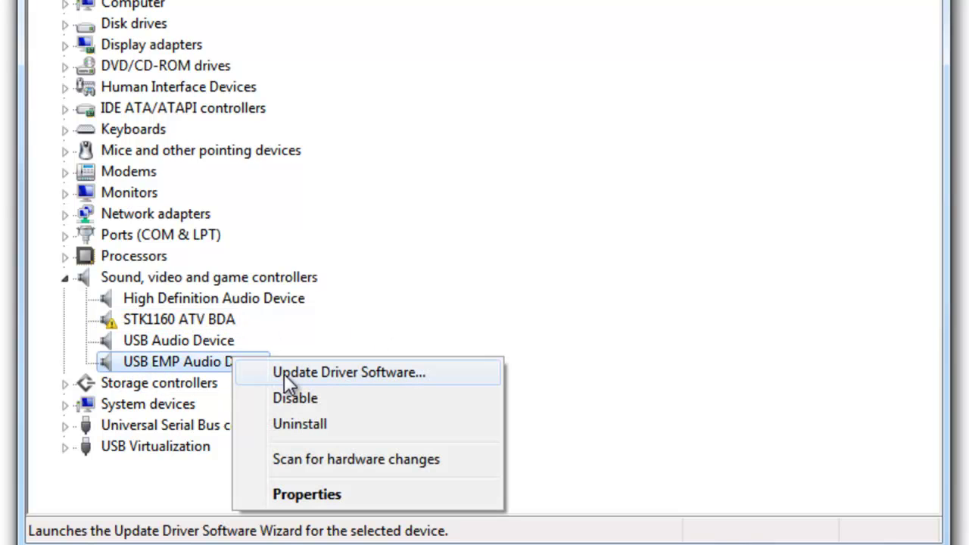
pyautogui.click(285, 373)
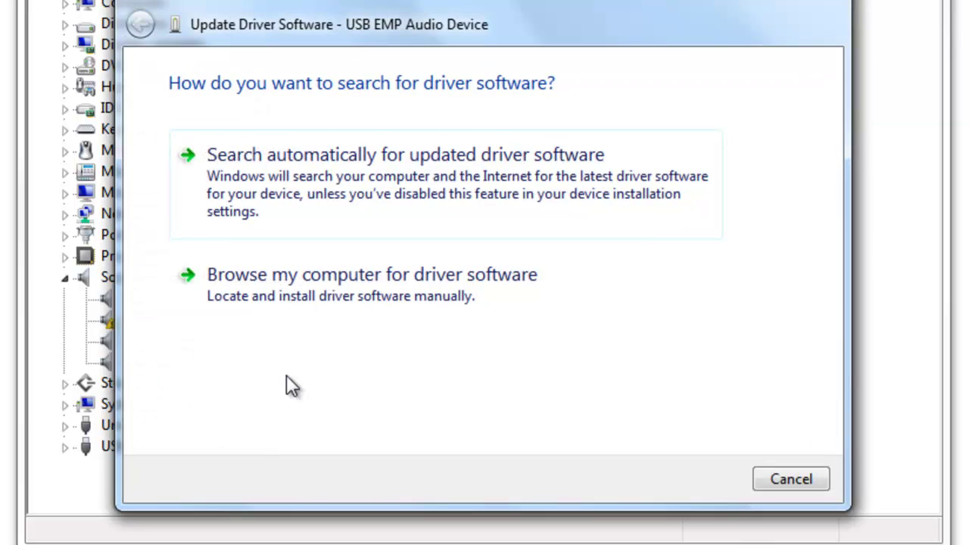
pyautogui.click(334, 298)
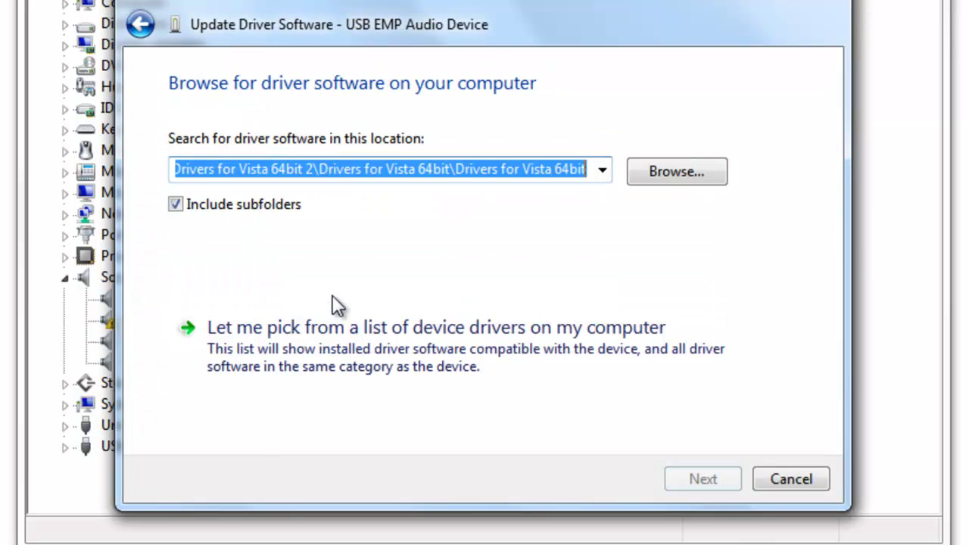
pyautogui.click(455, 354)
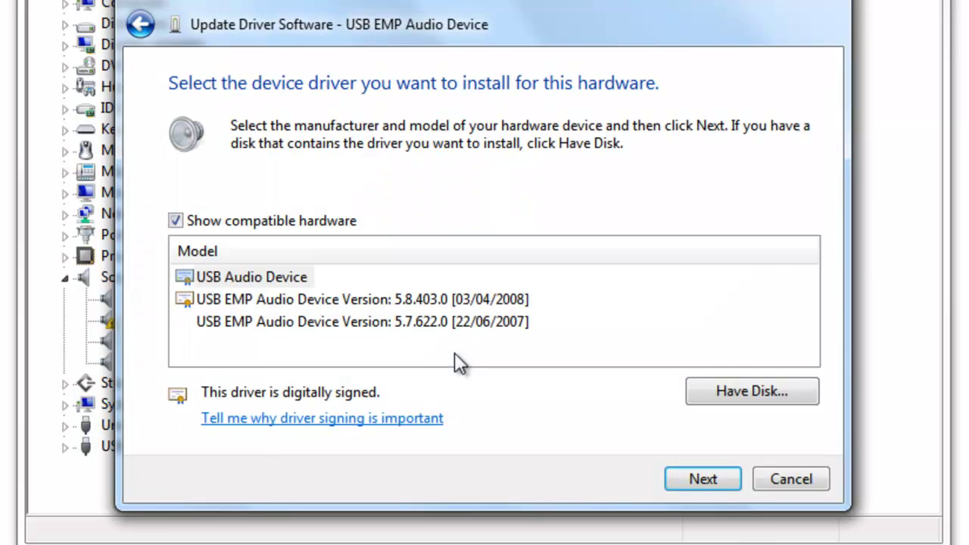
pyautogui.click(268, 280)
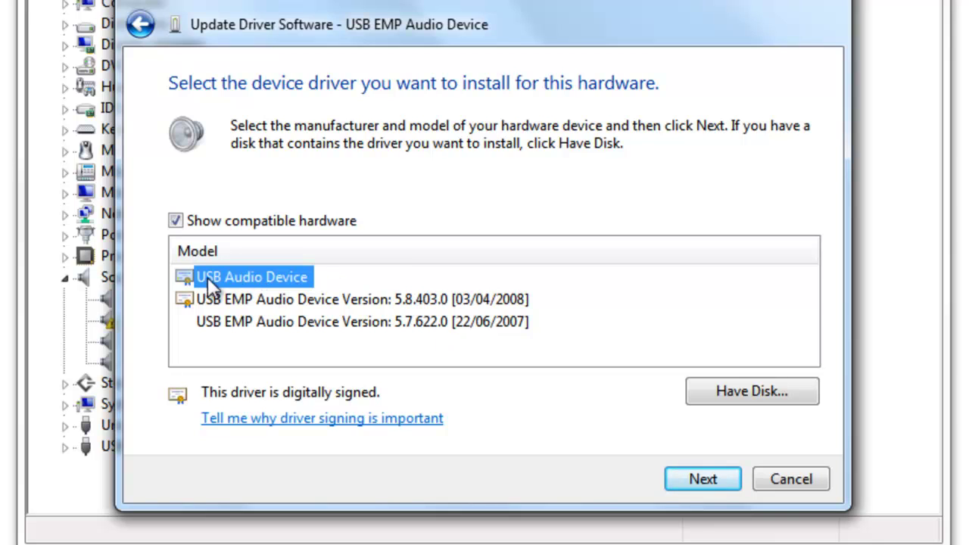
pyautogui.click(707, 479)
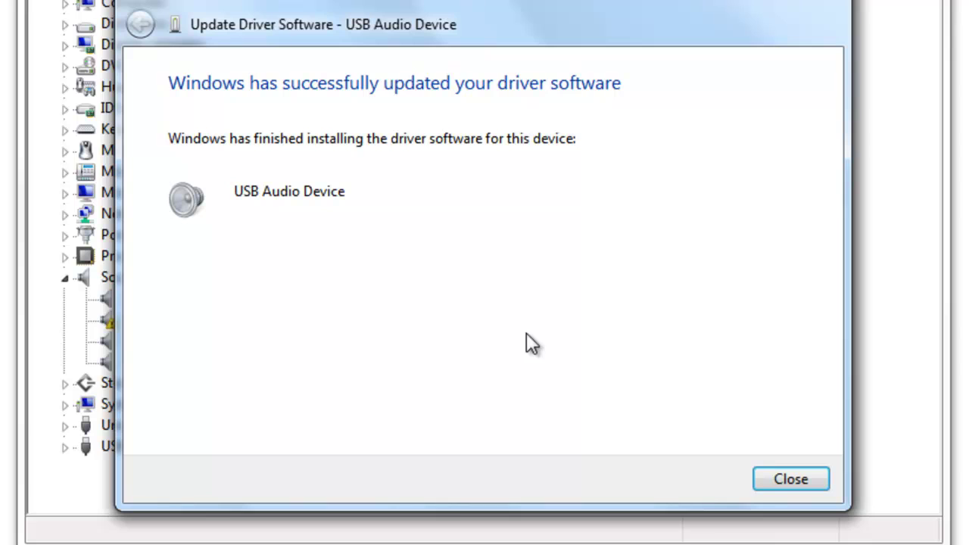
pyautogui.click(776, 480)
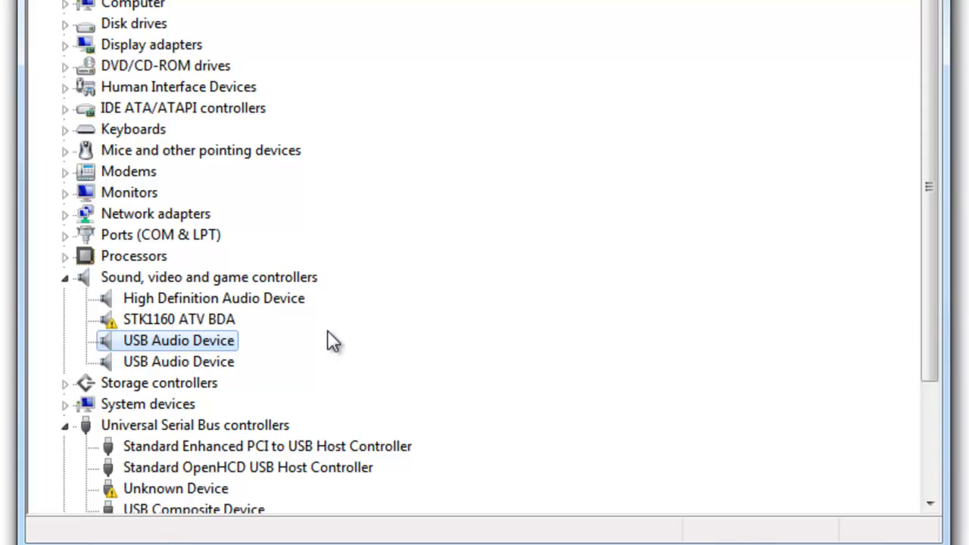
# - Launch AMCap, dismiss its startup error and move its window aside from the device list
pyautogui.press('super')
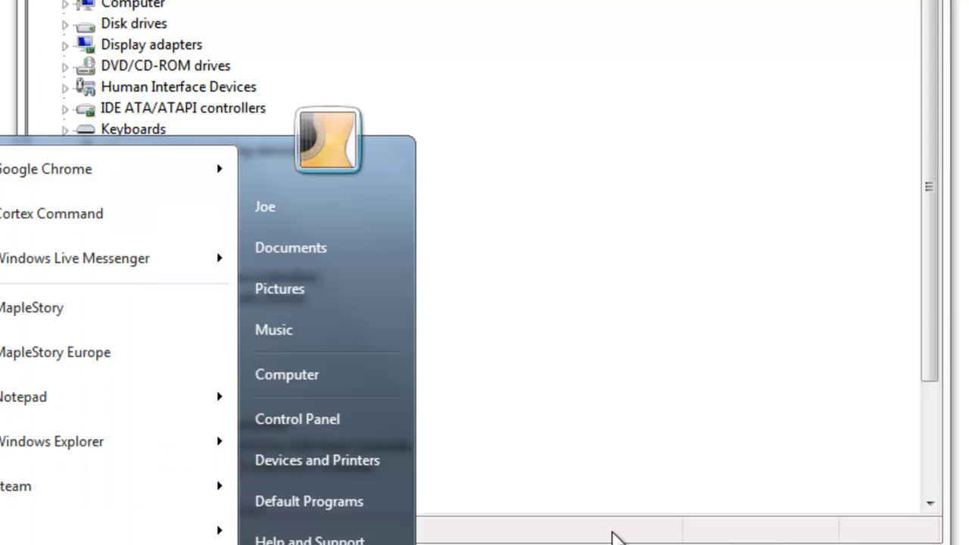
pyautogui.click(697, 424)
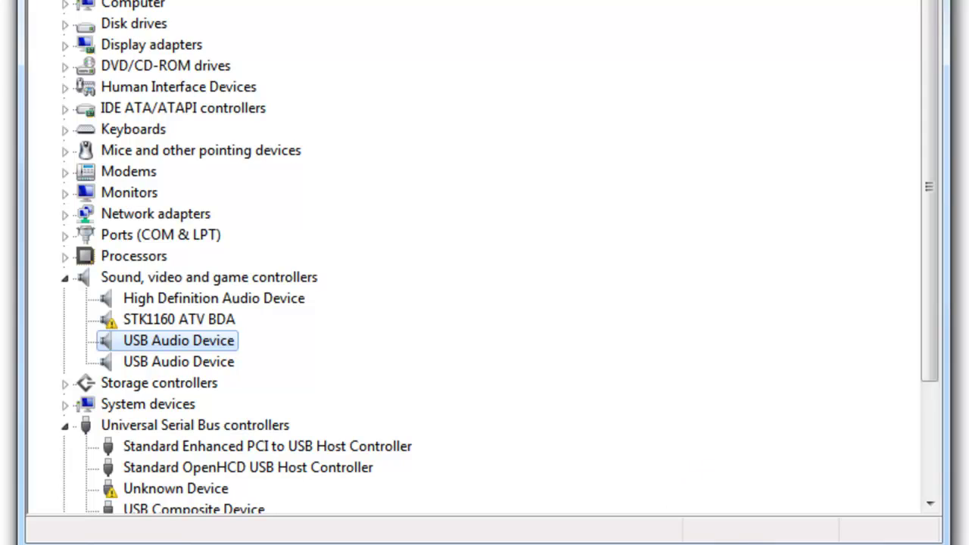
pyautogui.press('super')
pyautogui.write('cmd')
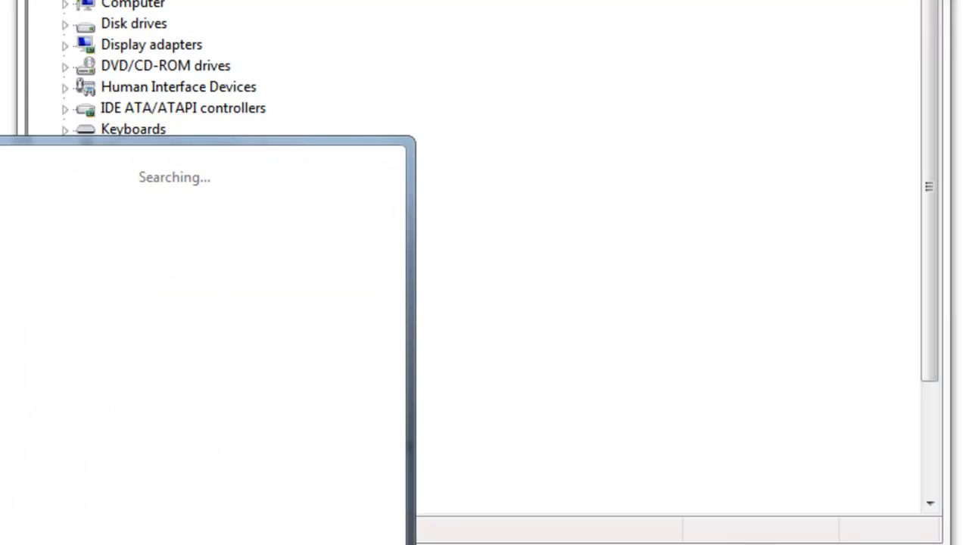
pyautogui.press('Return')
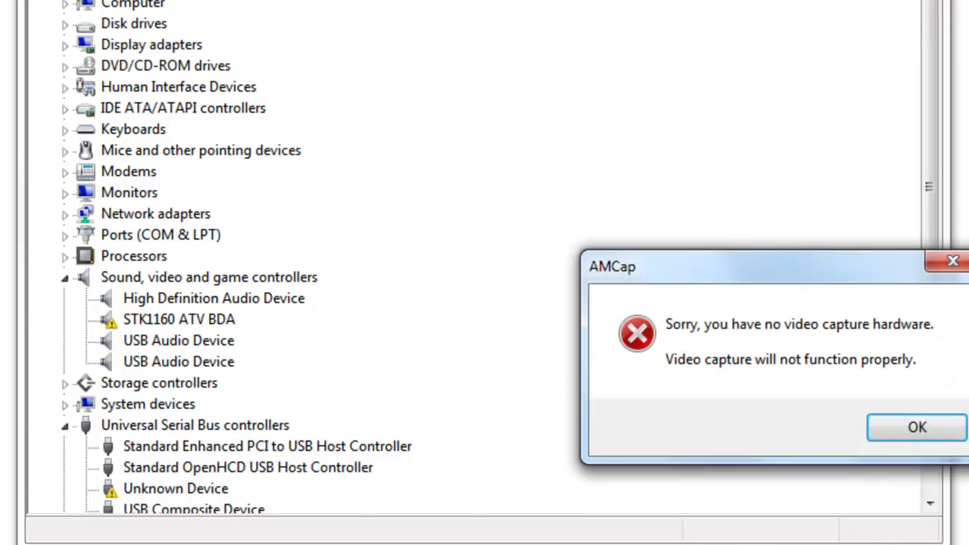
pyautogui.click(908, 427)
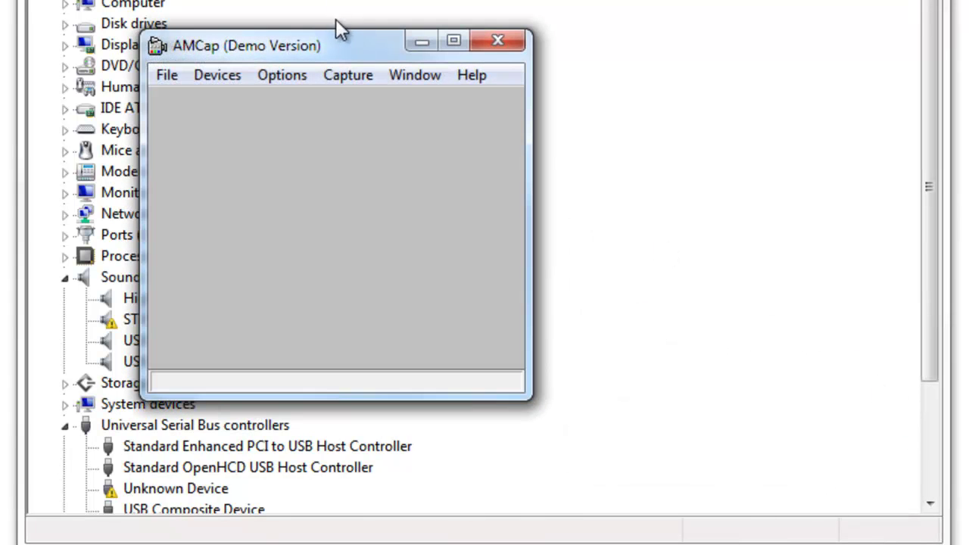
pyautogui.moveTo(335, 23); pyautogui.dragTo(729, 0)
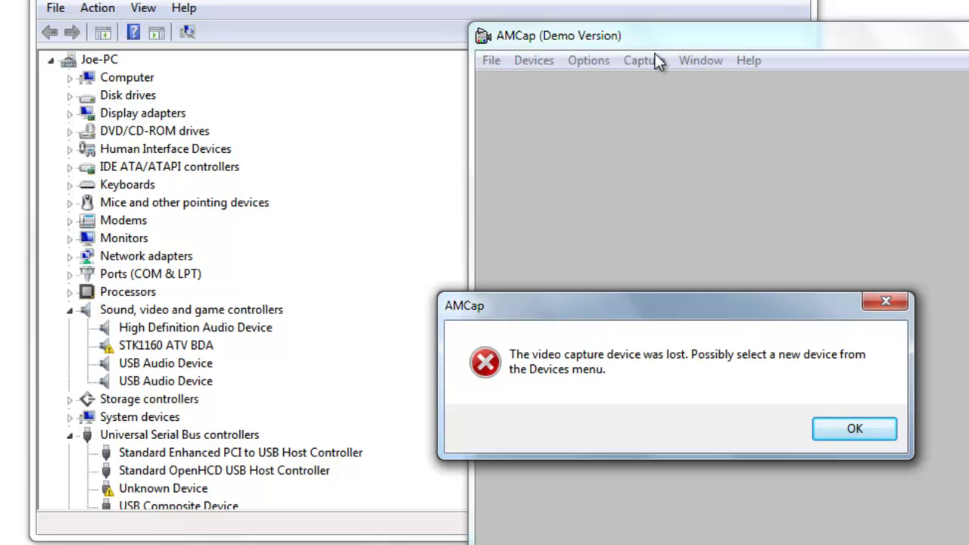
# - Choose Line (4- USB Audio Device) as AMCap's audio capture source and dismiss the error dialogs
pyautogui.click(853, 430)
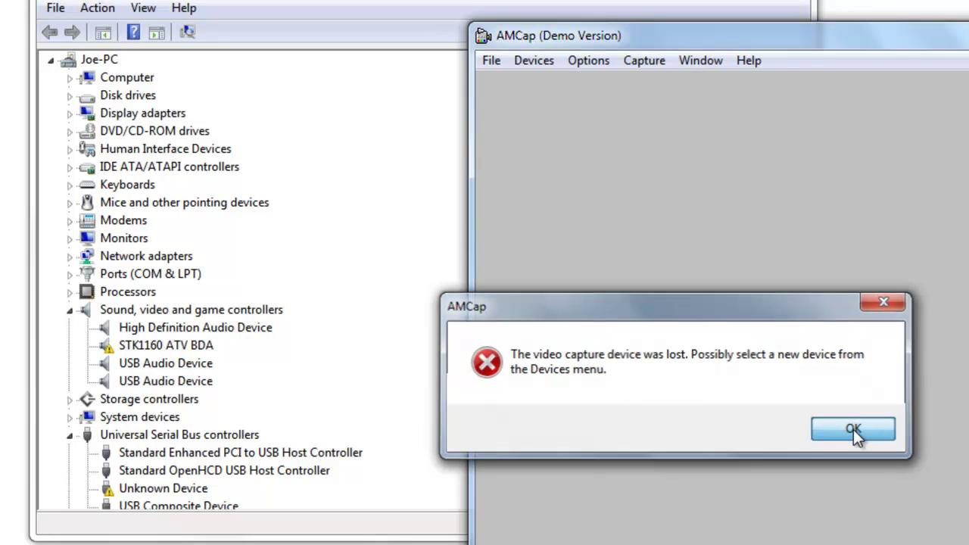
pyautogui.click(523, 65)
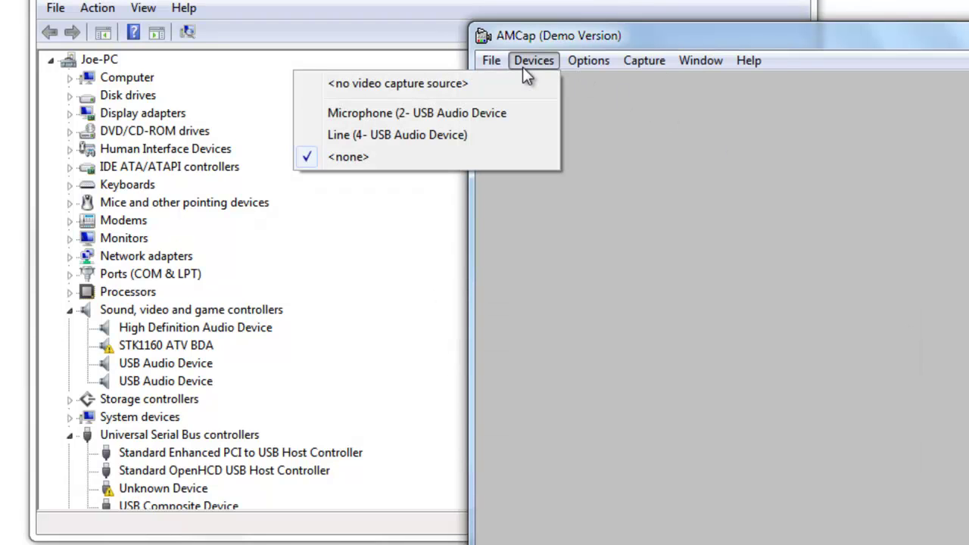
pyautogui.click(512, 135)
pyautogui.click(822, 447)
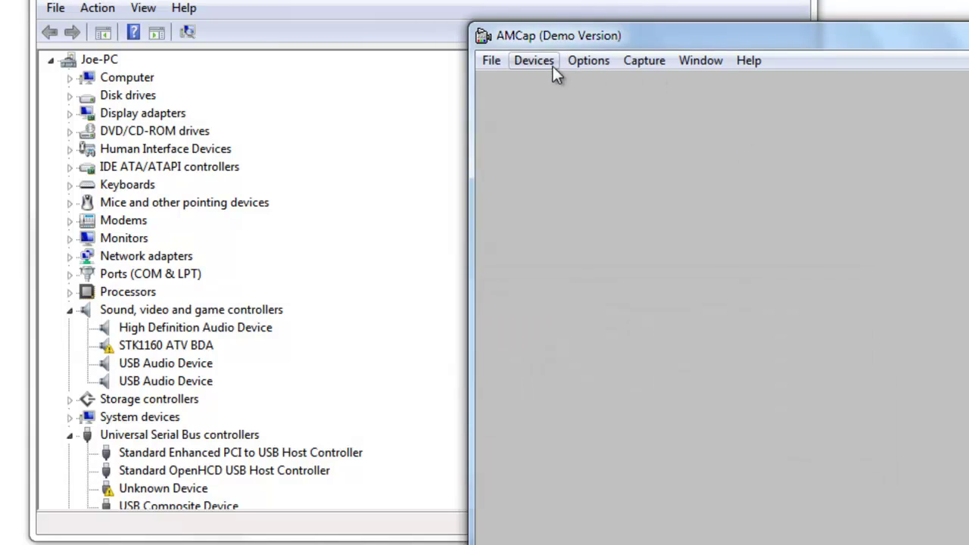
pyautogui.click(551, 66)
pyautogui.click(533, 61)
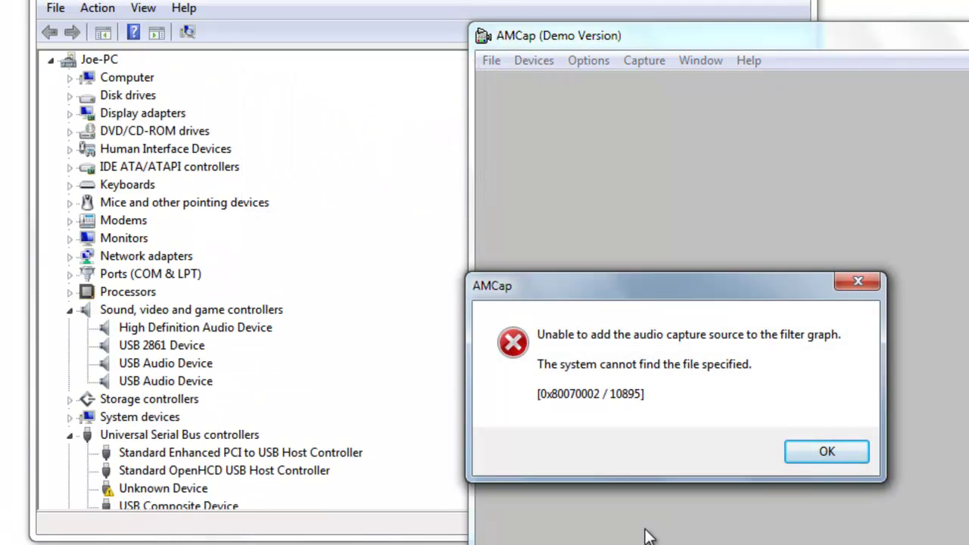
pyautogui.press('Return')
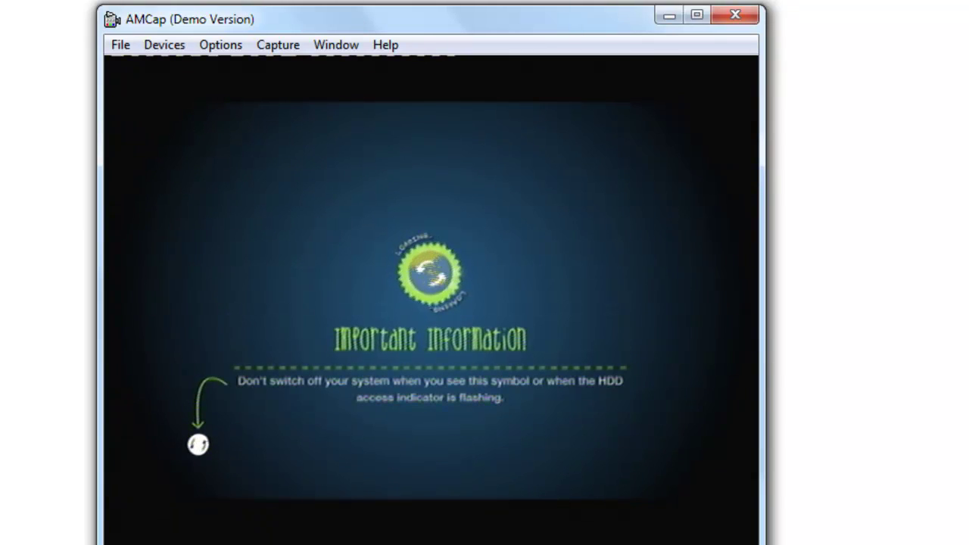
pyautogui.click(281, 47)
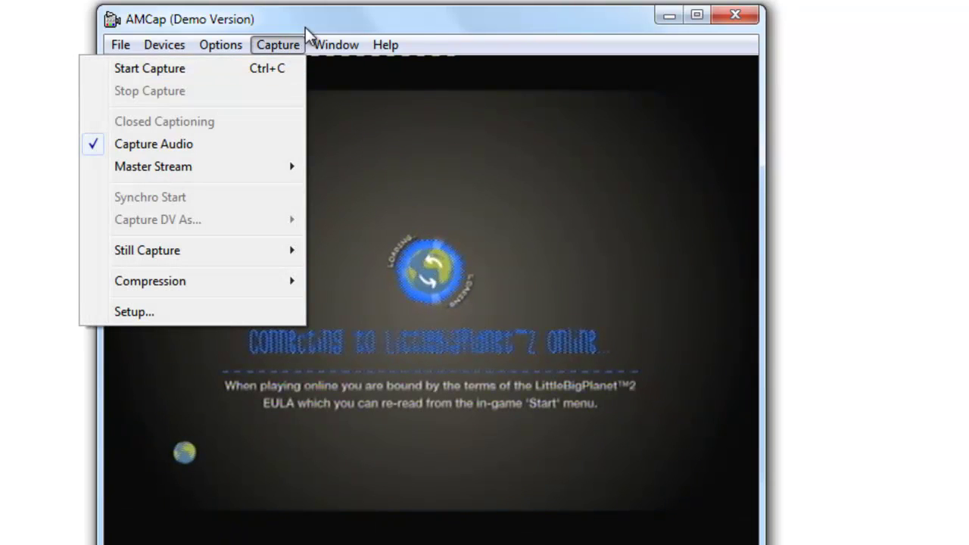
pyautogui.click(307, 26)
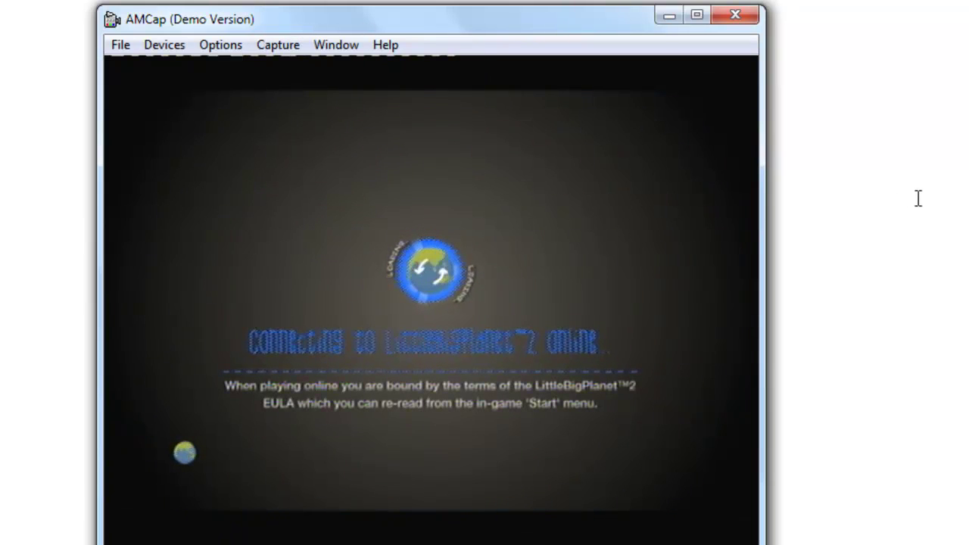